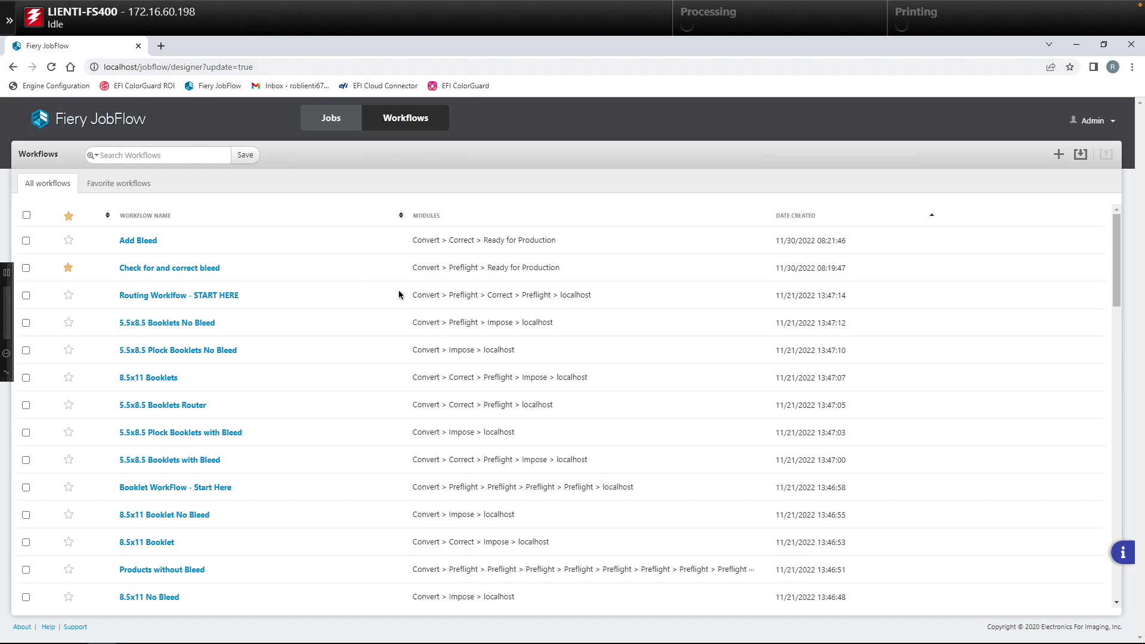
Create a new JobFlow workflow named '2 sided biz cards' and open it in the designer.
left_click(1059, 155)
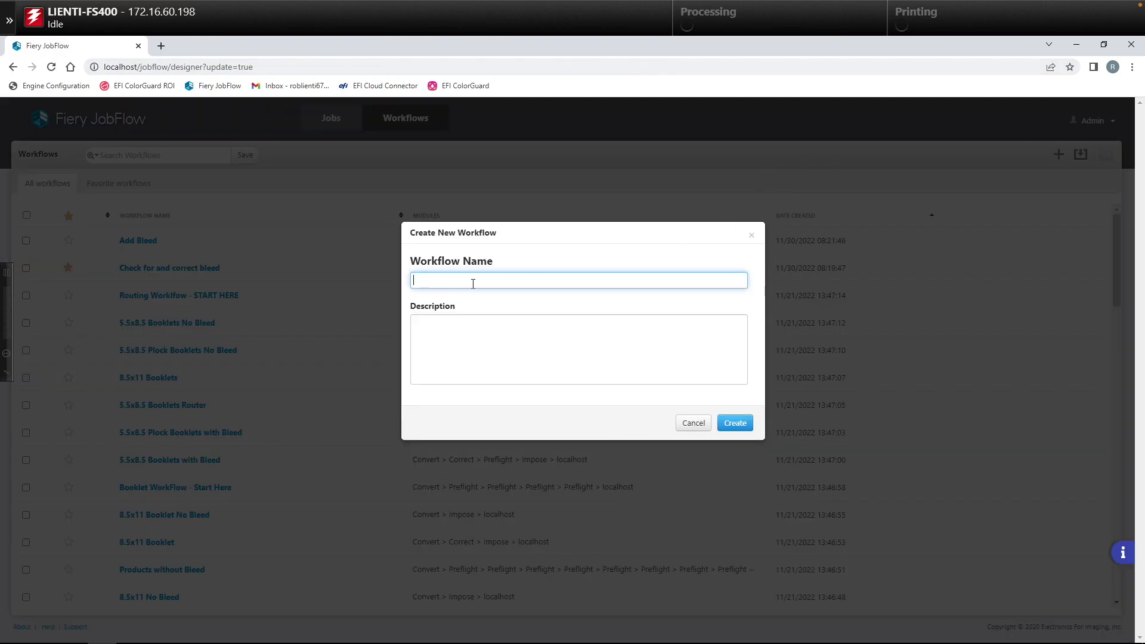
type("2 sided biz cards")
left_click(734, 423)
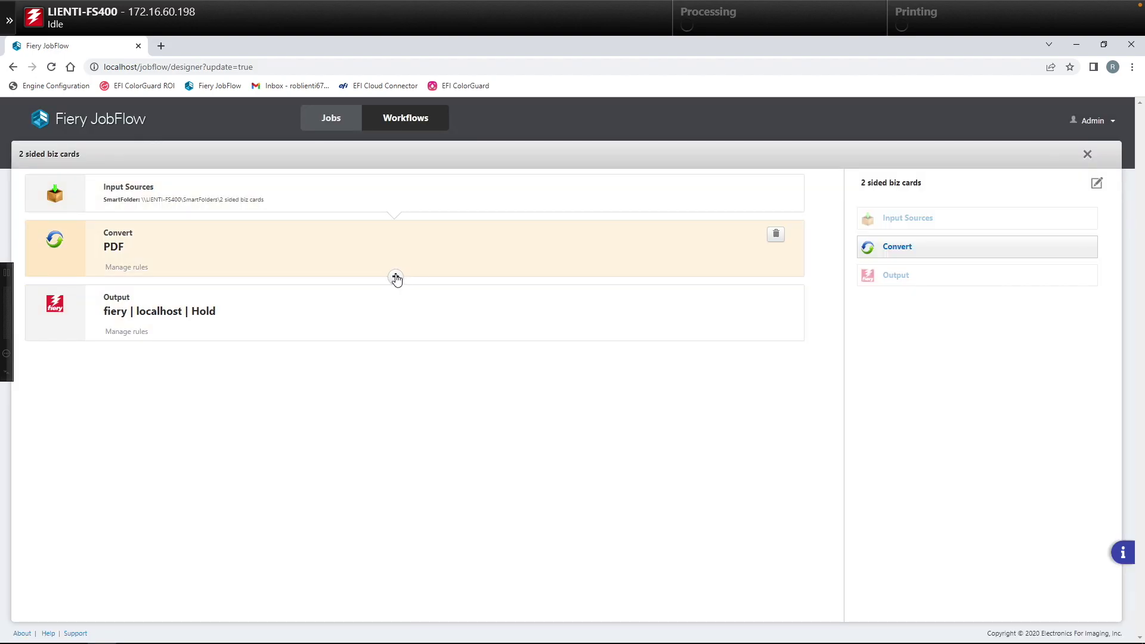
Insert an Impose step using the 24up BC template right after the Convert step.
left_click(396, 278)
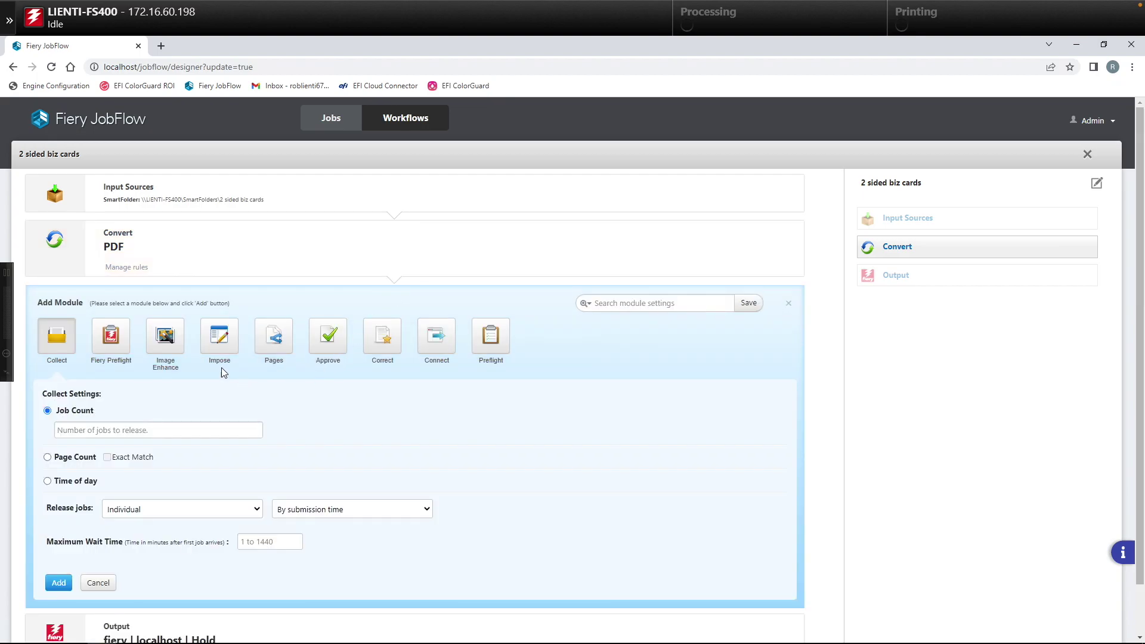
left_click(220, 339)
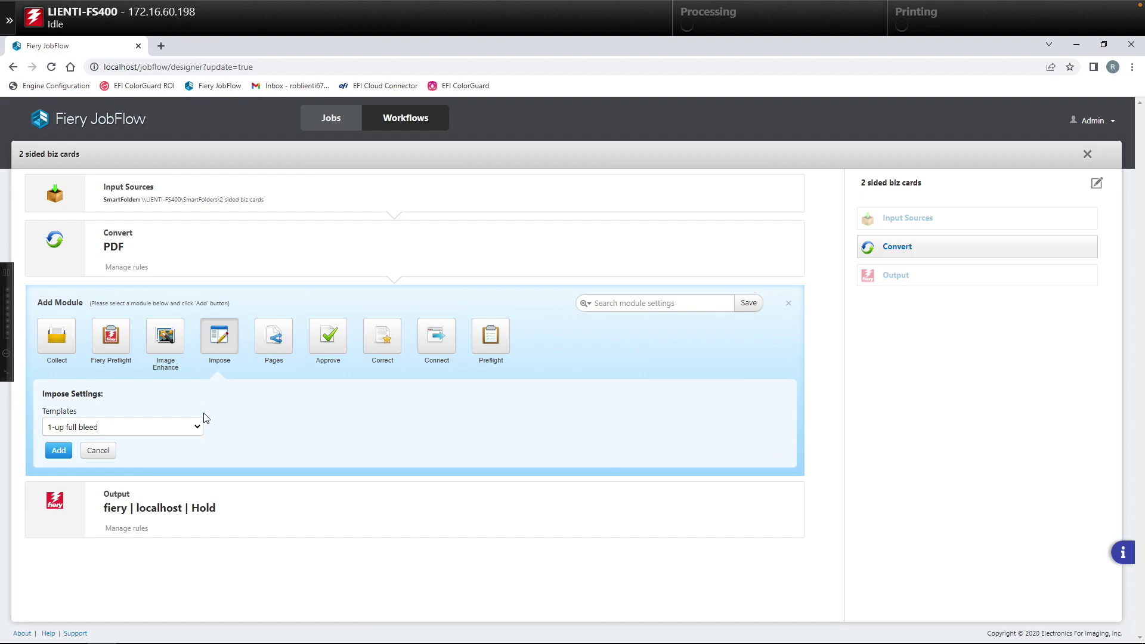
left_click(197, 428)
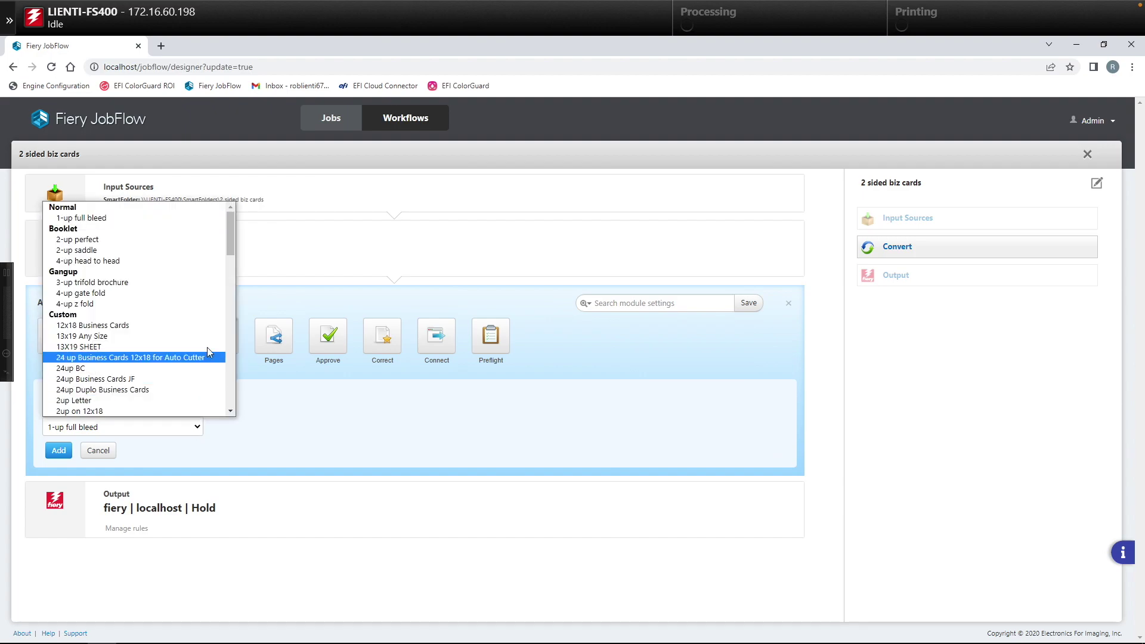
left_click_drag(231, 238, 228, 256)
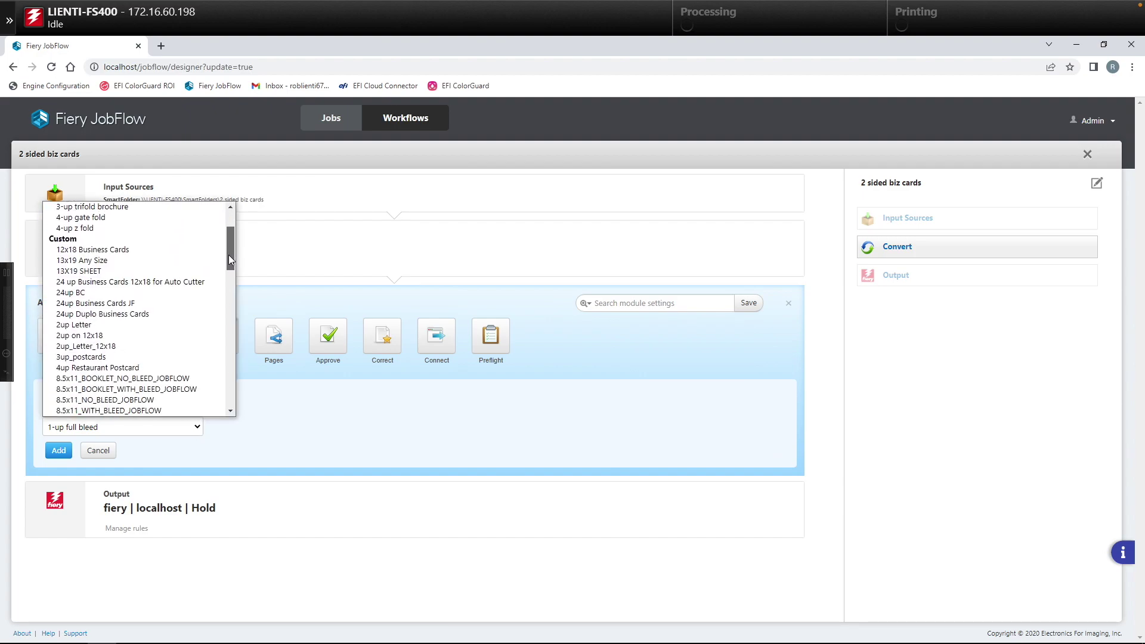
left_click(90, 293)
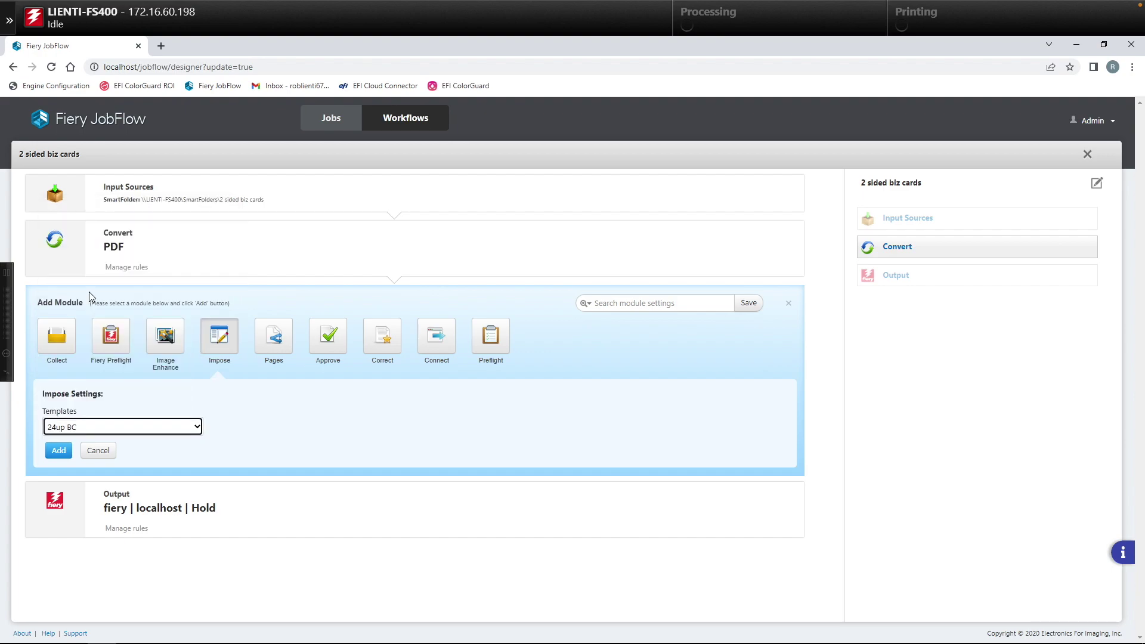
left_click(56, 453)
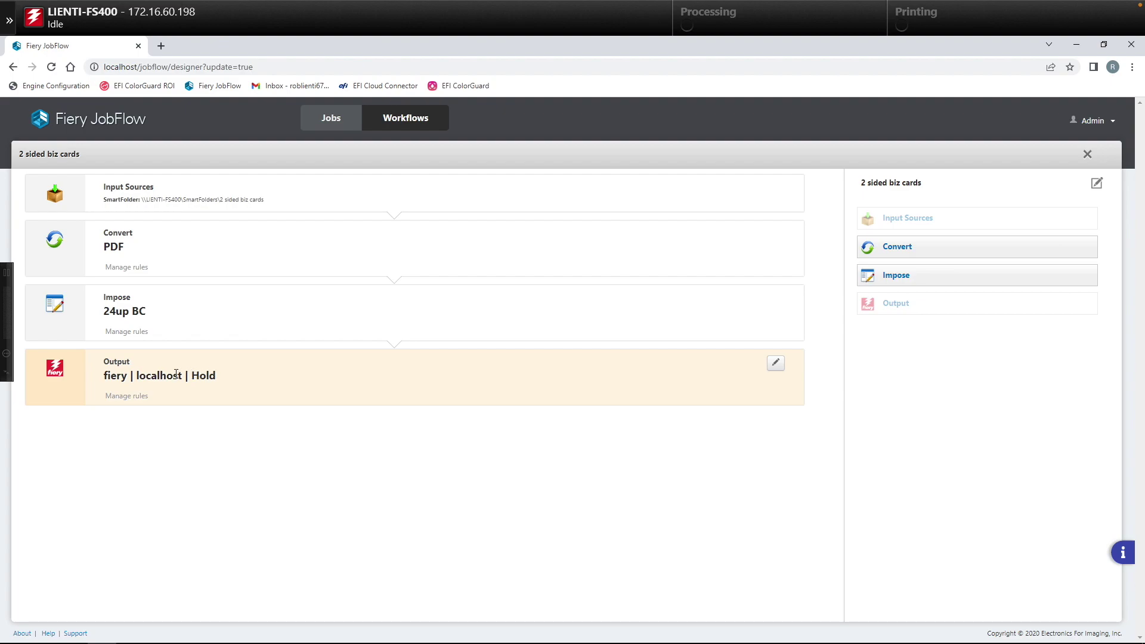
Set the Output step to hold jobs using the 500_Double_Sided_Business_Cards job preset.
left_click(775, 363)
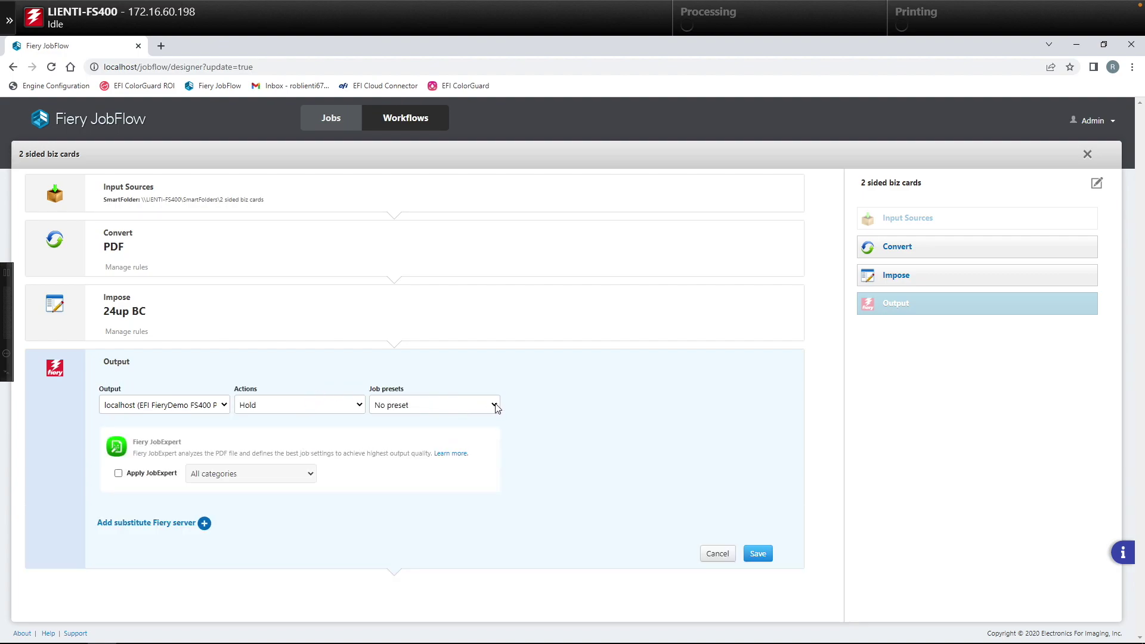
left_click(494, 405)
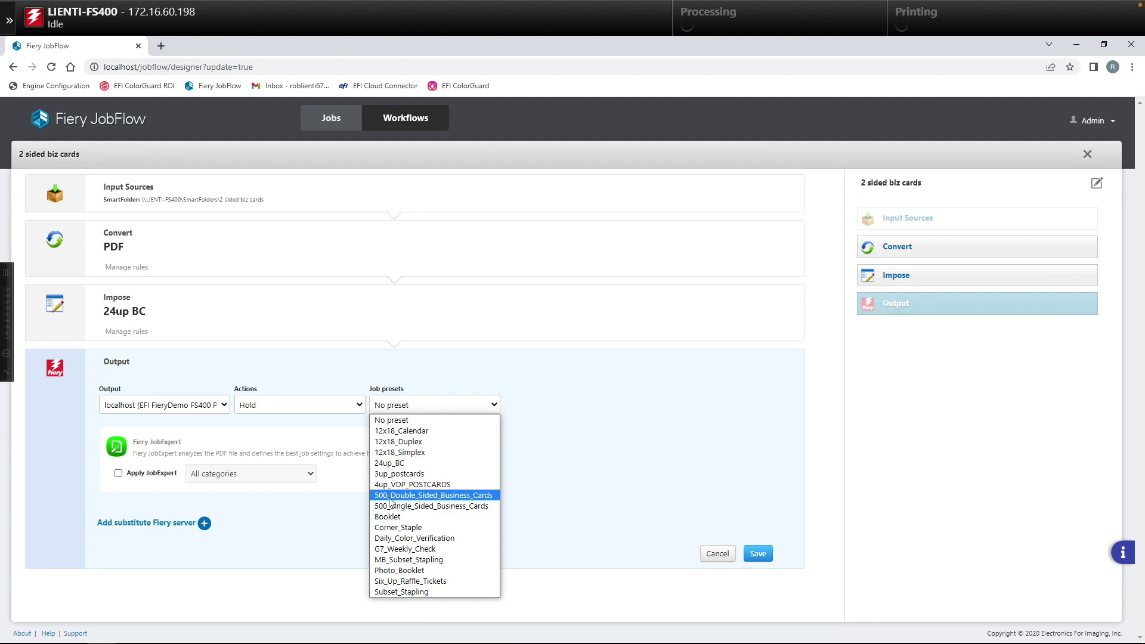
left_click(466, 499)
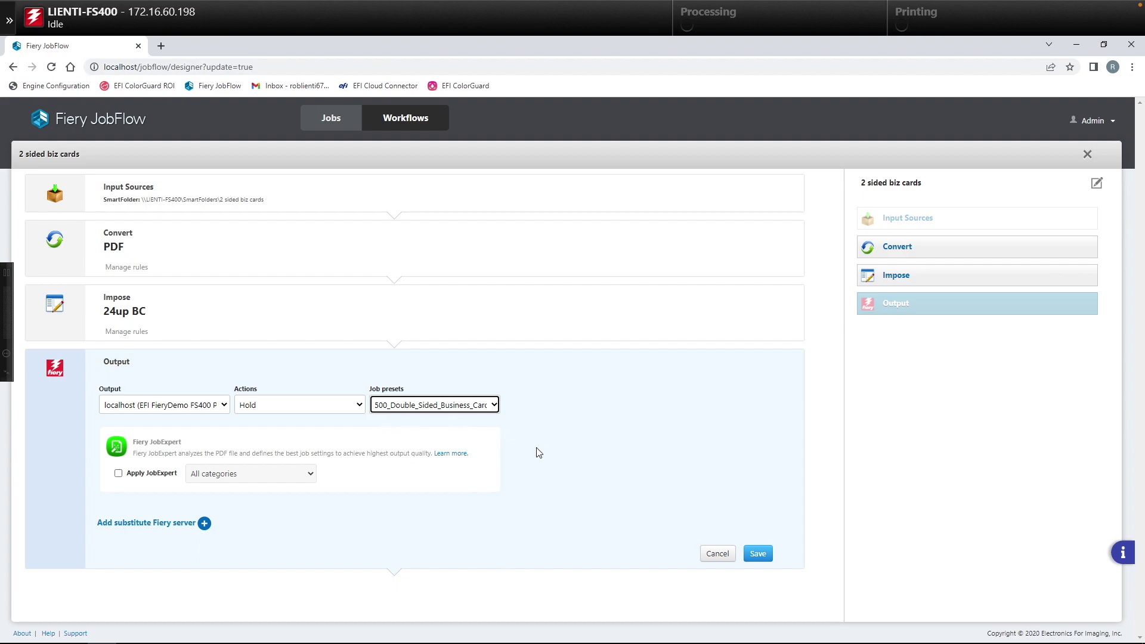
left_click(758, 553)
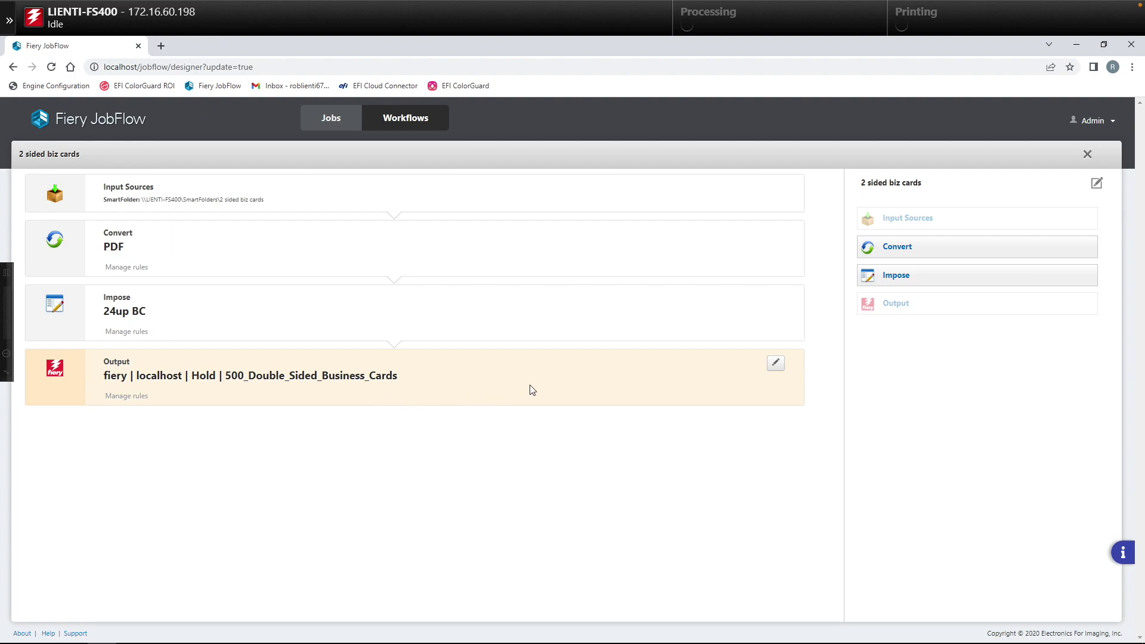
Duplicate the 2 sided biz cards workflow under the name 'biz cards start here'.
left_click(1087, 154)
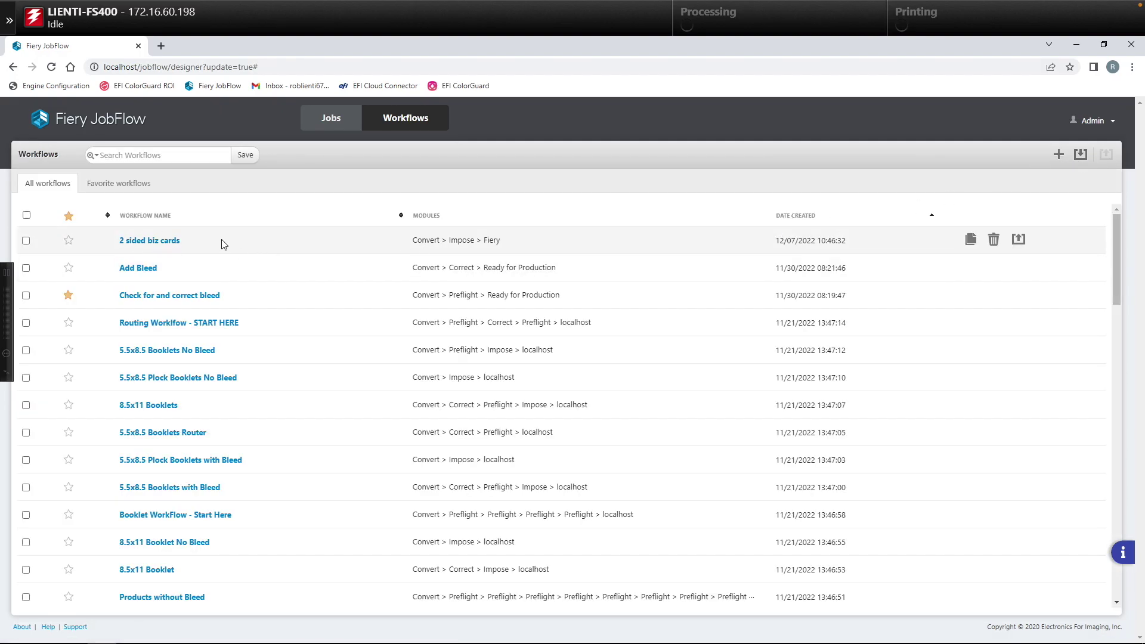
left_click(967, 242)
type("biz car")
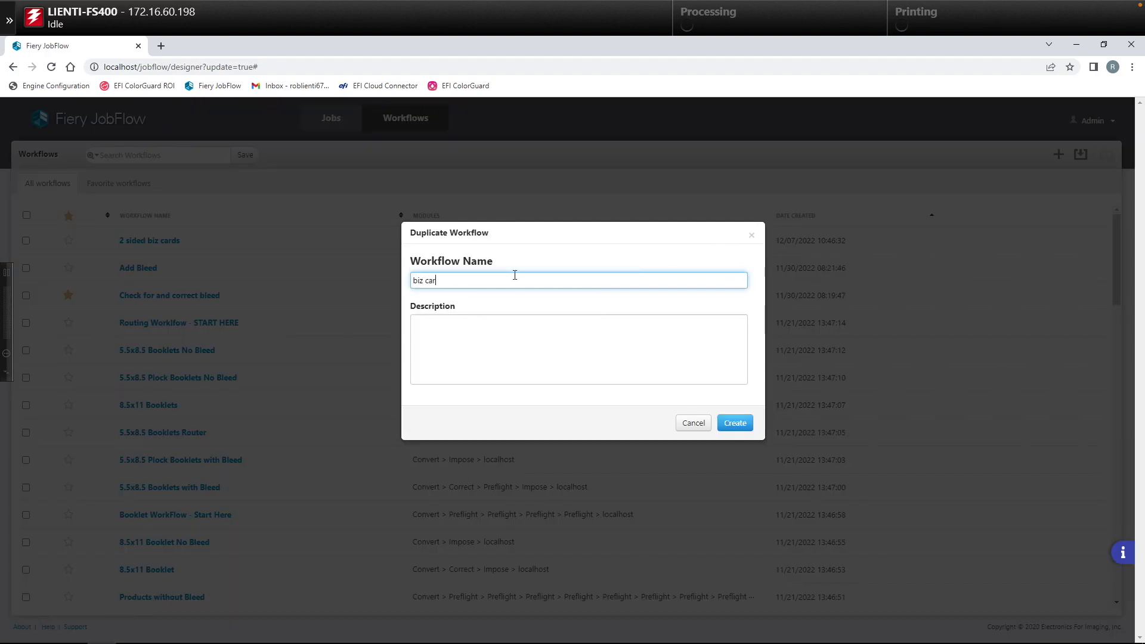
type("ds start here")
left_click(735, 423)
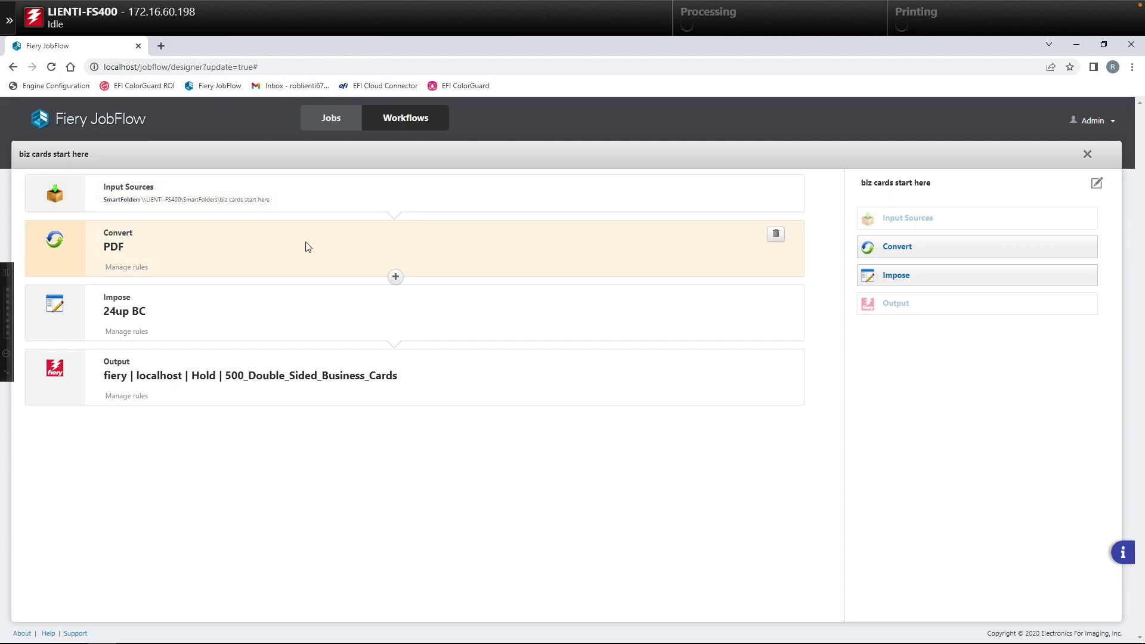
Add a Preflight step with the IS TWO PAGES profile after Convert.
left_click(395, 278)
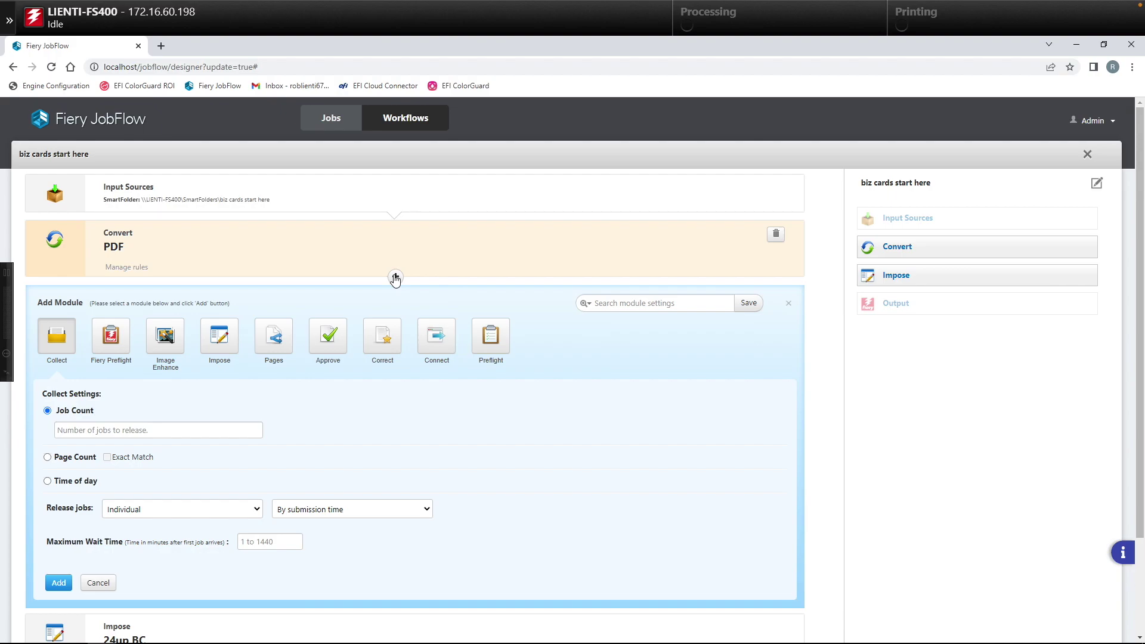
left_click(643, 304)
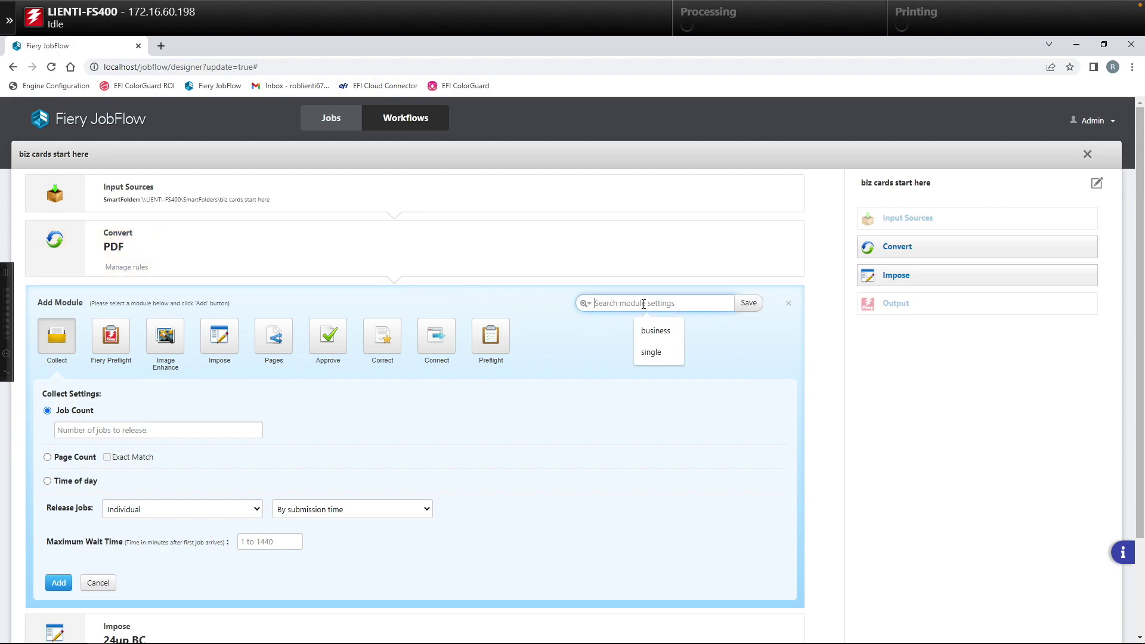
type("IS TWO PAGES")
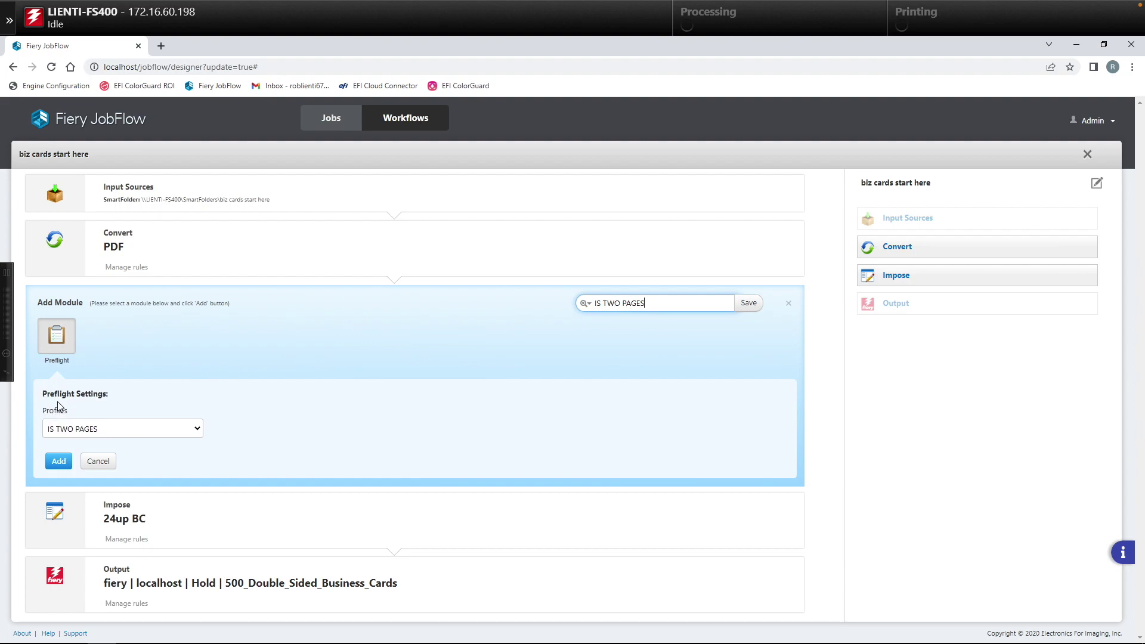
left_click(59, 462)
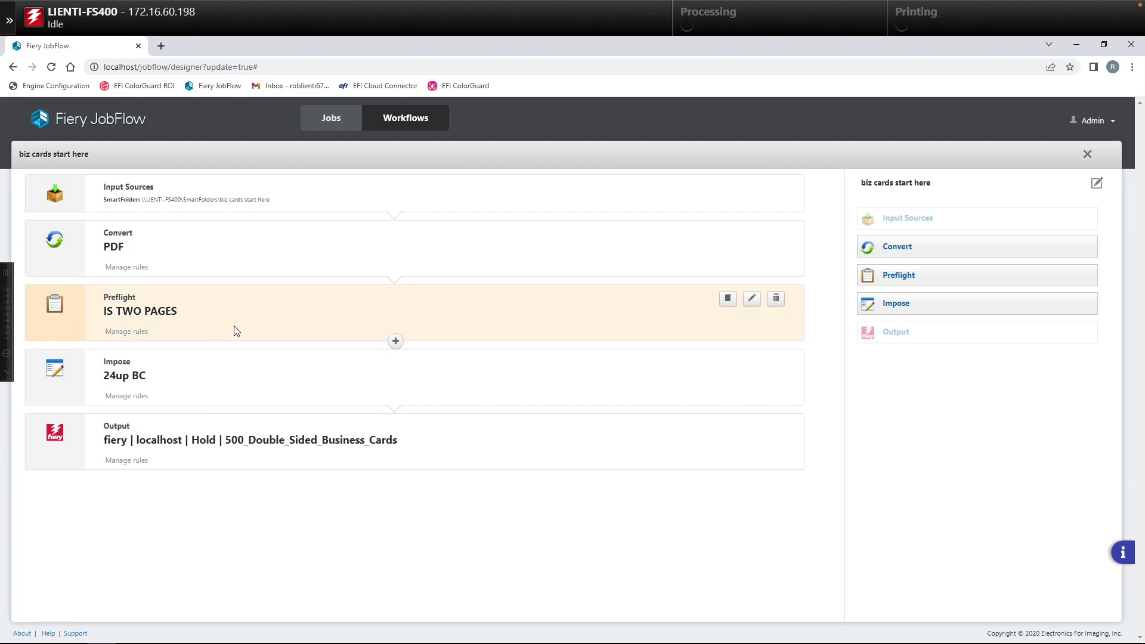
Add a preflight rule: when Preflight Passes, move the job to 2 sided biz cards.
left_click(135, 332)
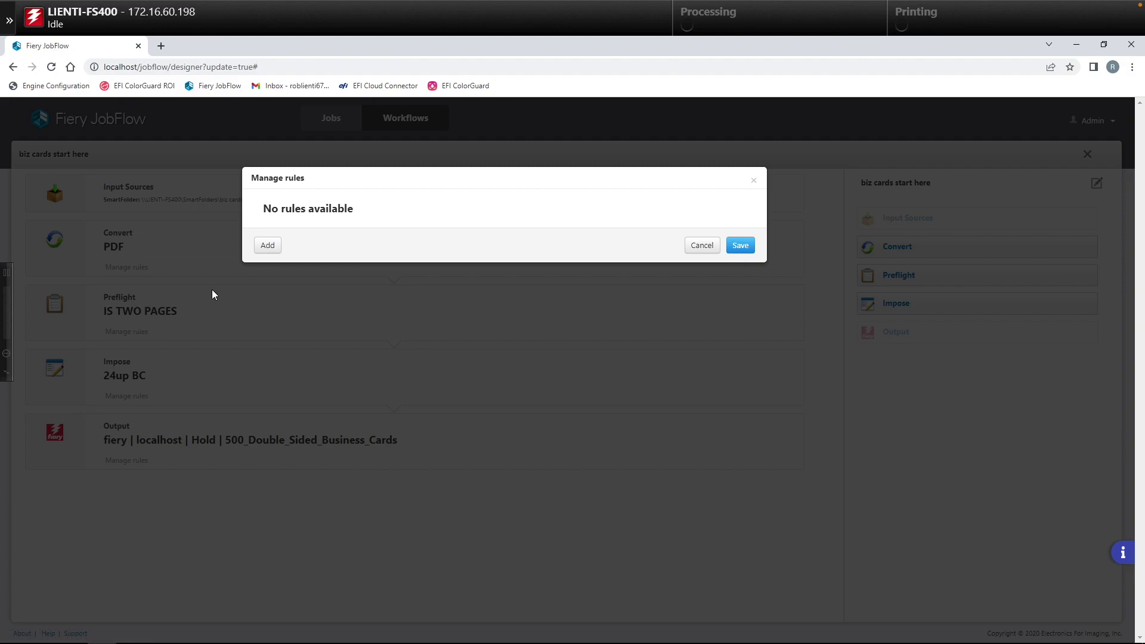
left_click(263, 251)
left_click(302, 234)
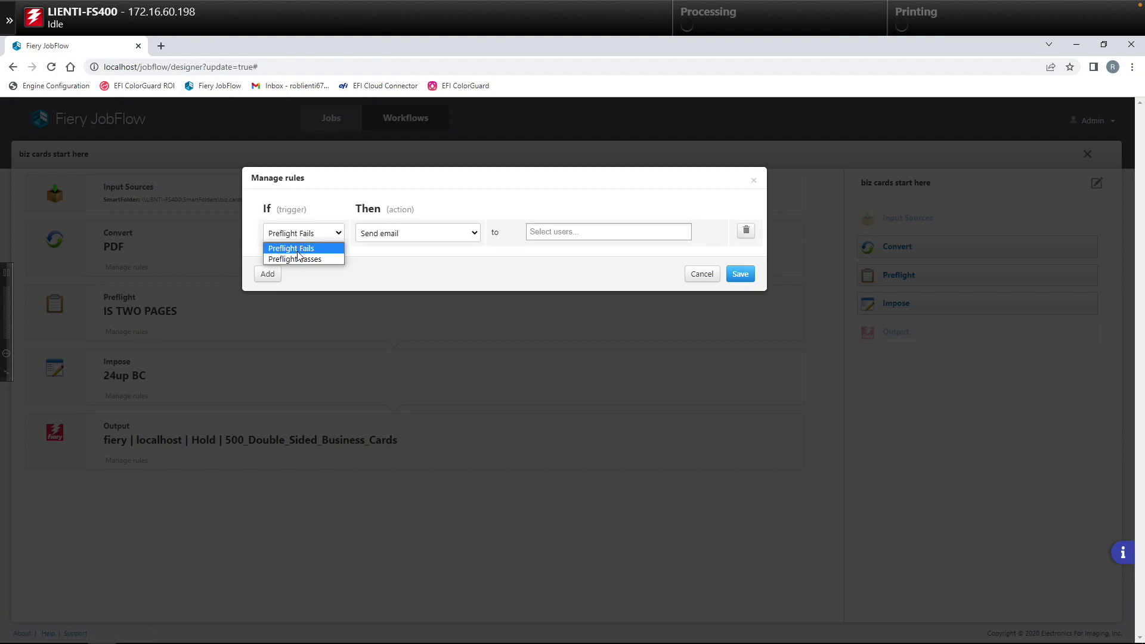
left_click(296, 259)
left_click(428, 233)
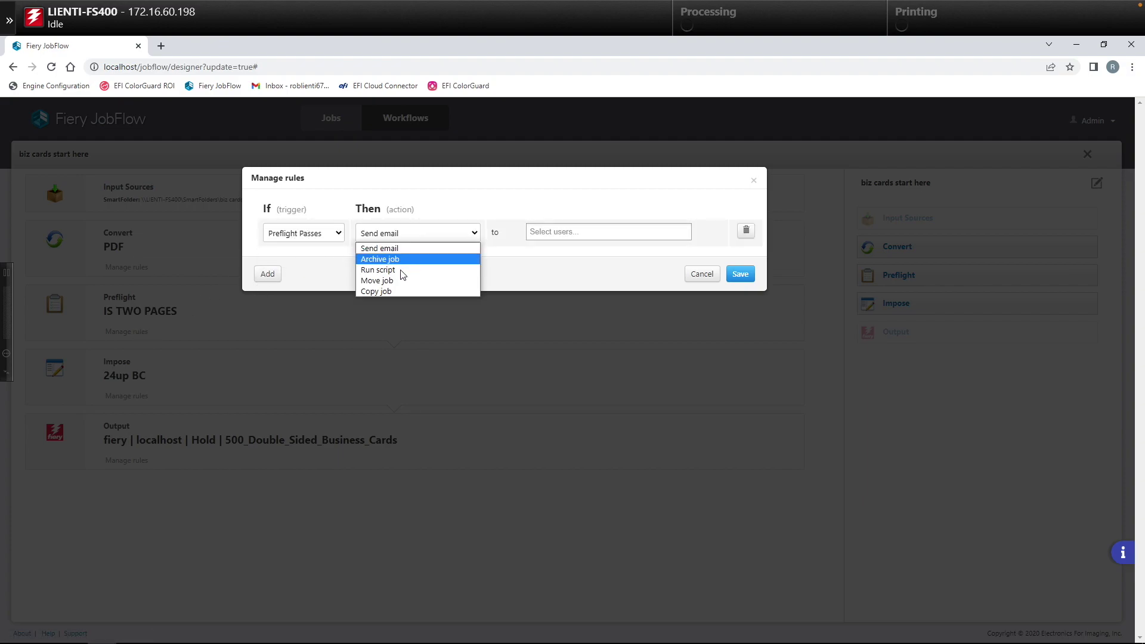
left_click(397, 281)
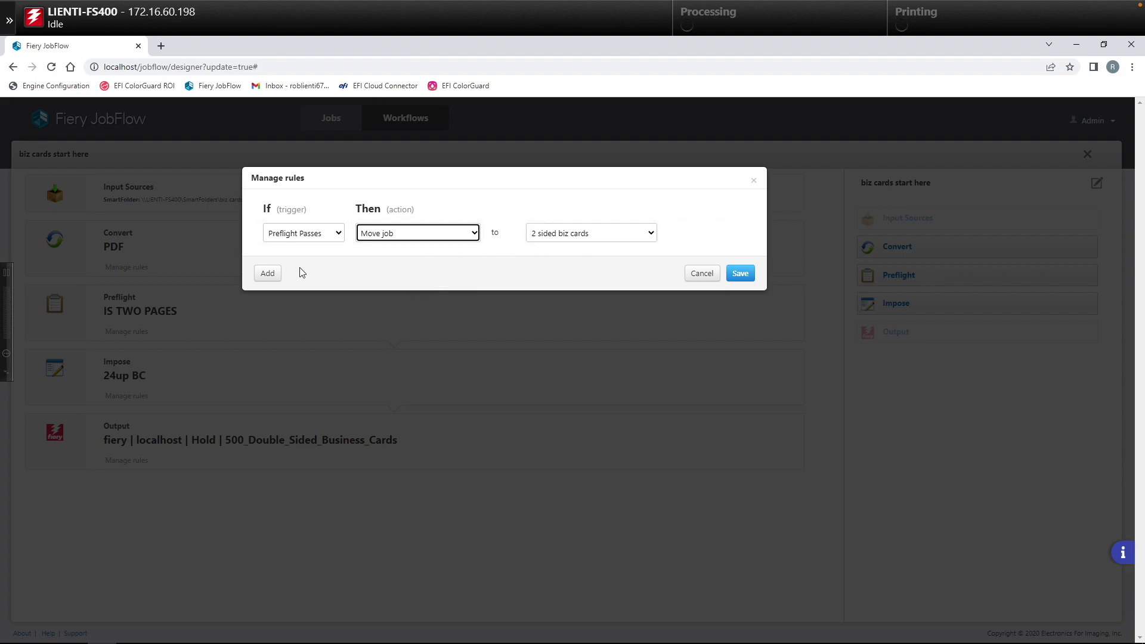
Add a Preflight Fails rule set to Ignore and continue, and save both rules.
left_click(268, 274)
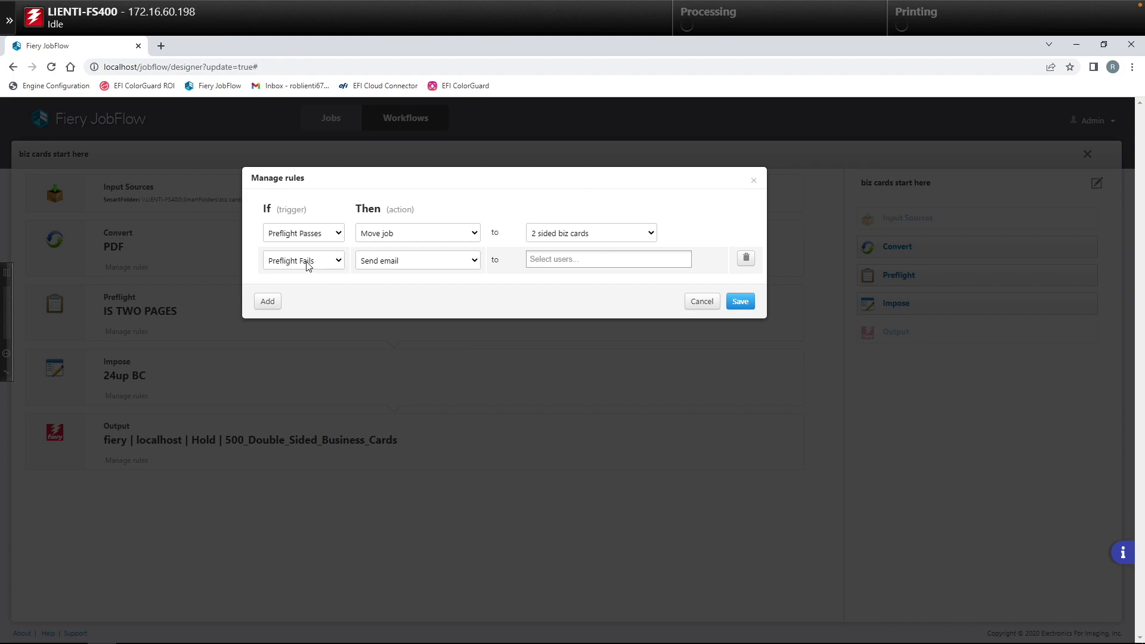
left_click(407, 262)
left_click(398, 310)
left_click(739, 300)
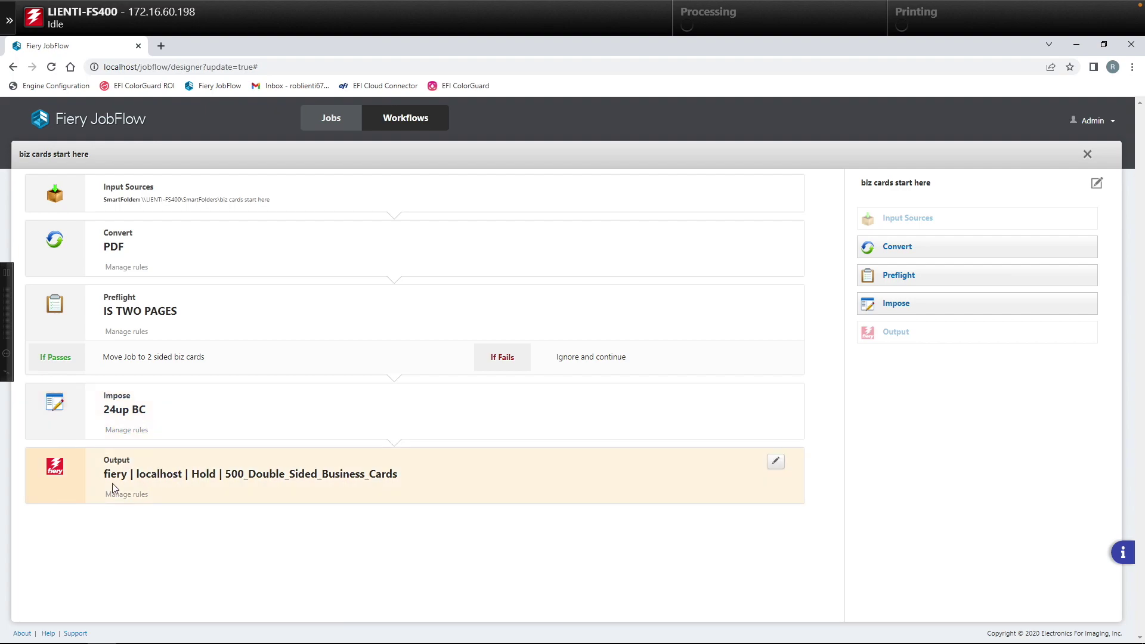
Switch the Output step's job preset to 500_Single_Sided_Business_Cards and save.
left_click(776, 462)
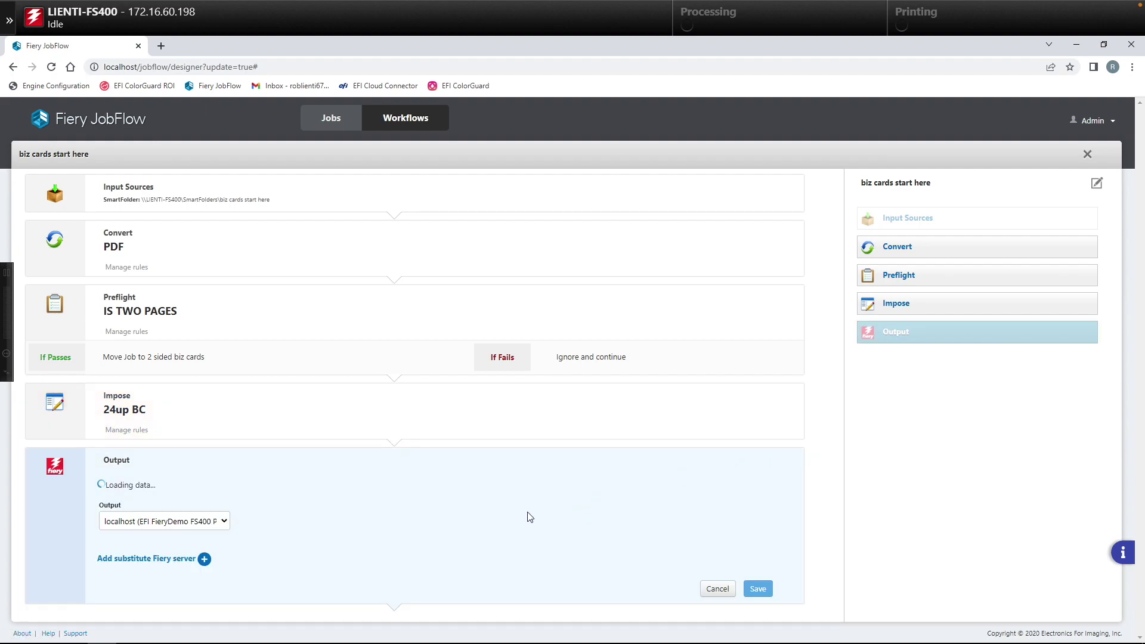
left_click(470, 507)
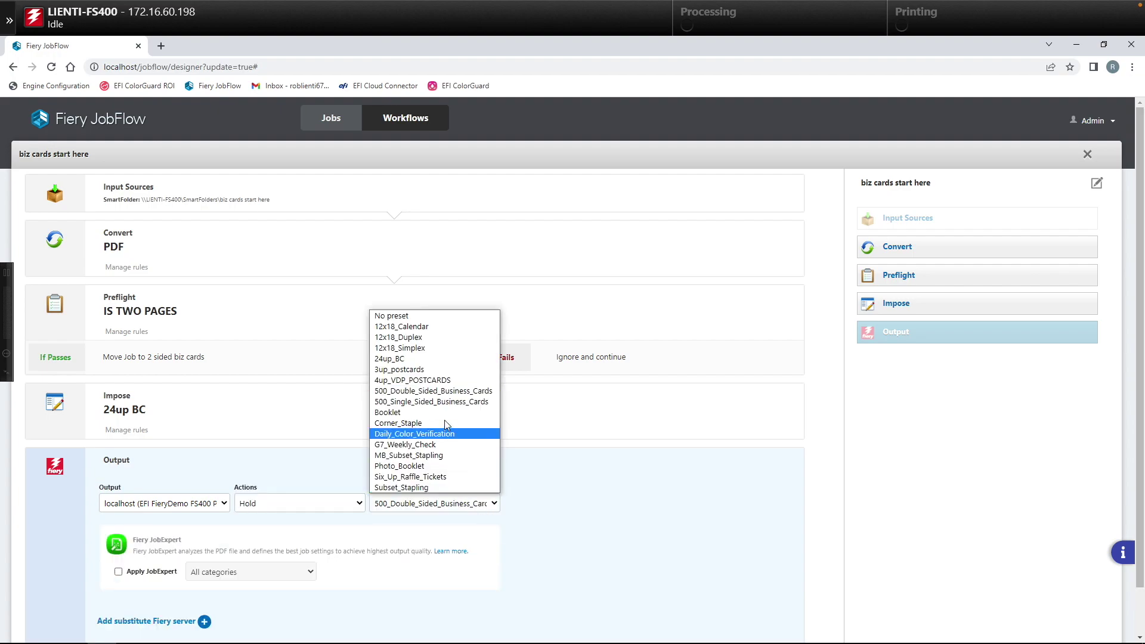
left_click(427, 401)
scroll(712, 547, "down", 1)
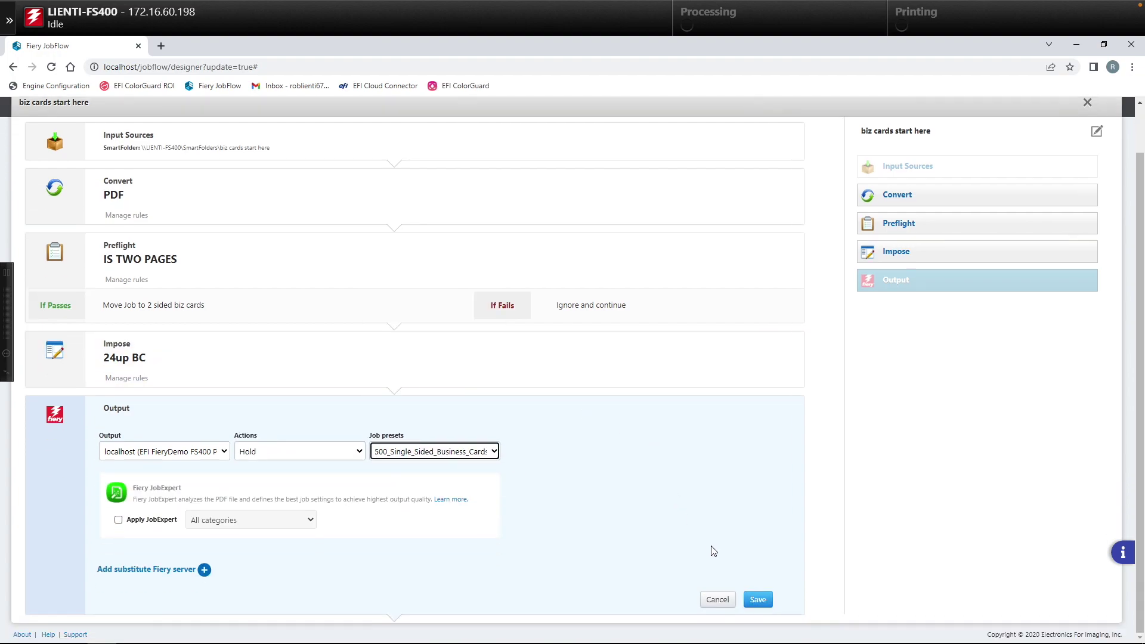
left_click(758, 600)
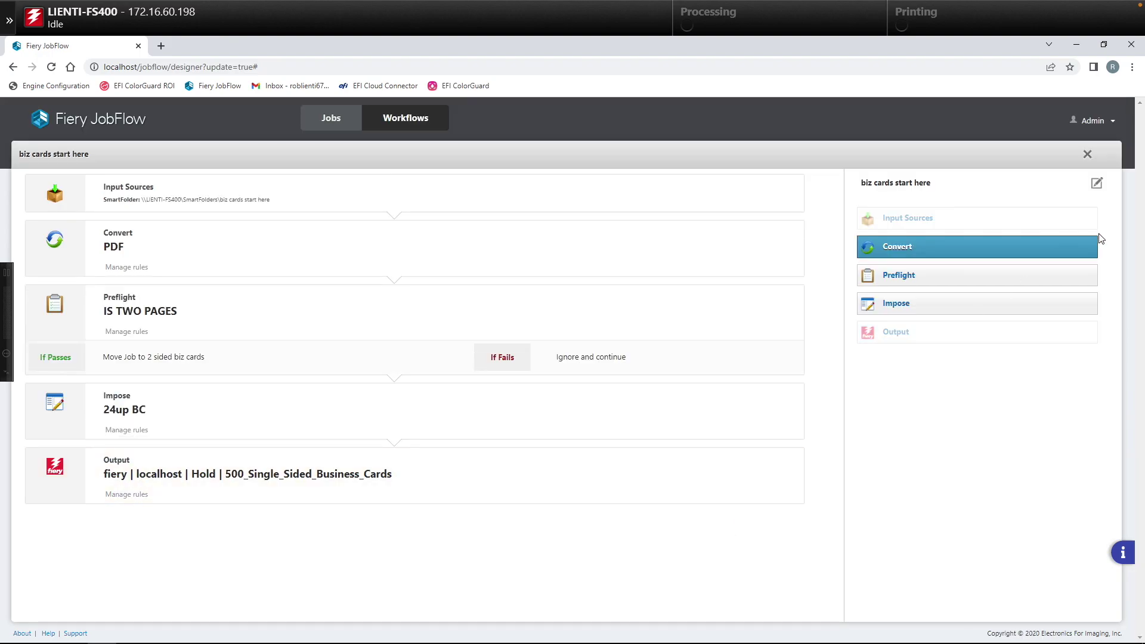
Copy the double-sided and single-sided business card PDFs from the Business Cards folder.
left_click(1076, 45)
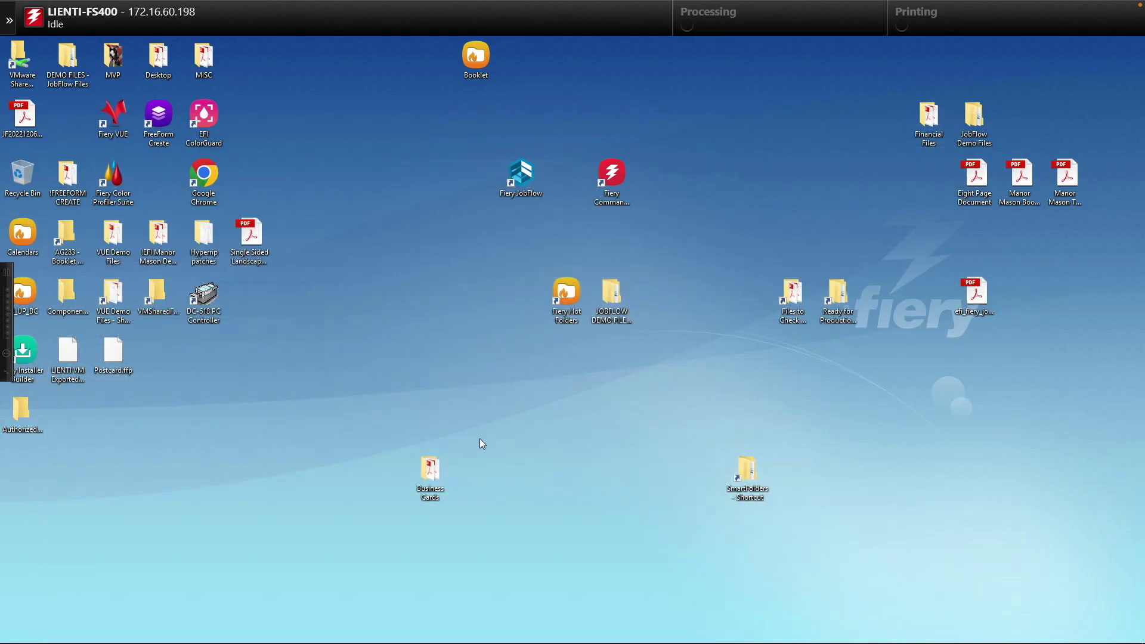
double_click(435, 471)
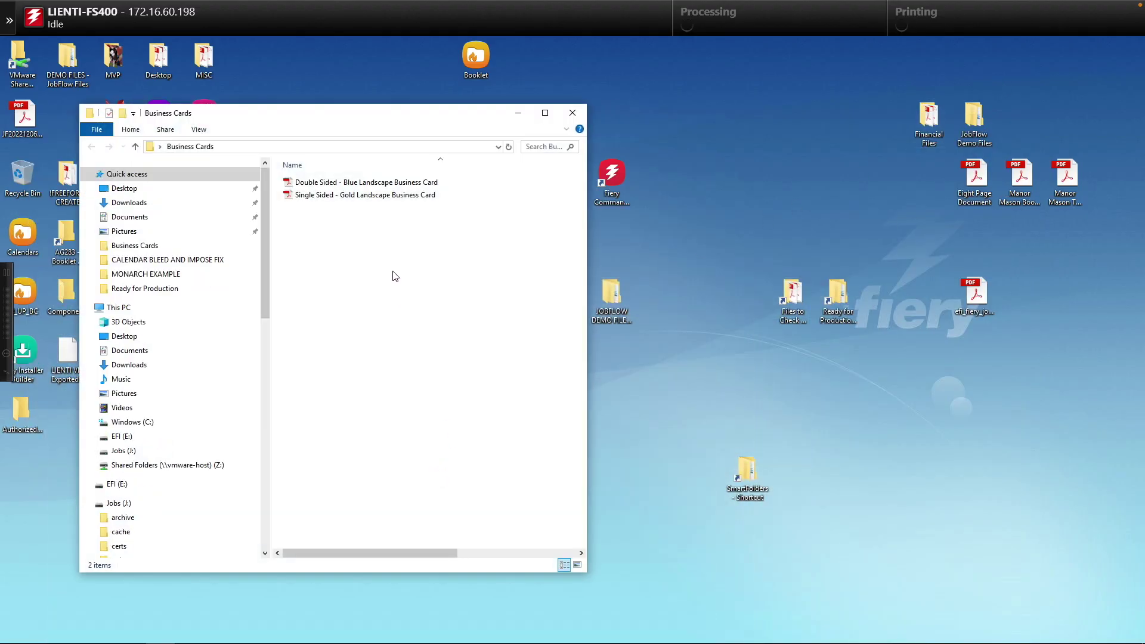
left_click(389, 184)
left_click(375, 196, "shift")
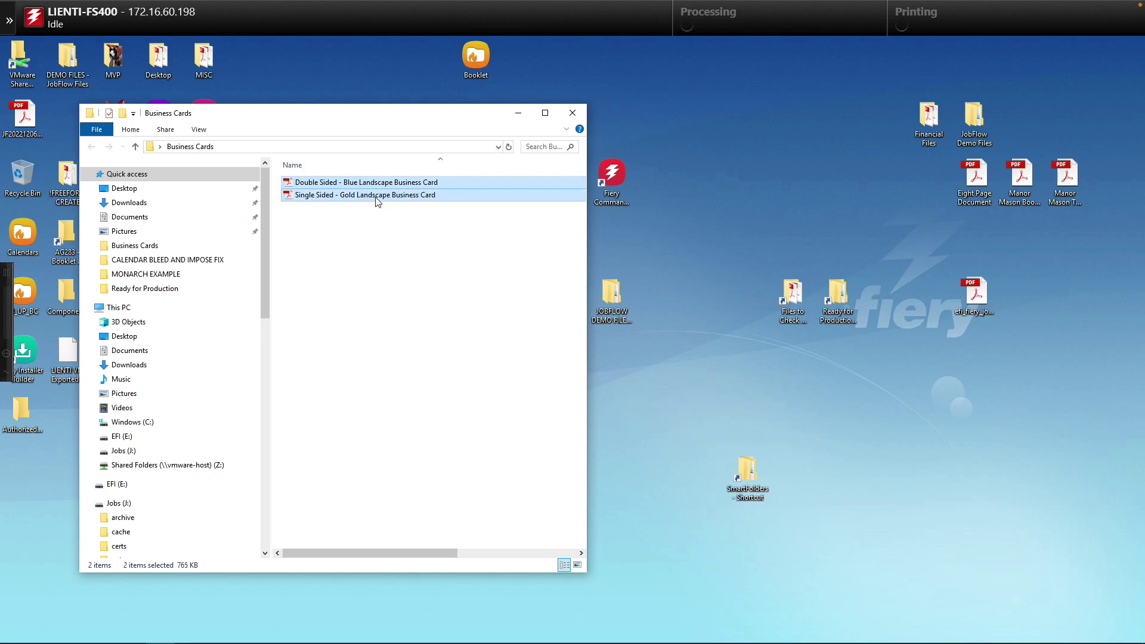
right_click(375, 198)
left_click(251, 361)
Paste both PDFs into the SmartFolders 'biz cards start here' hot folder.
left_click(735, 463)
double_click(735, 463)
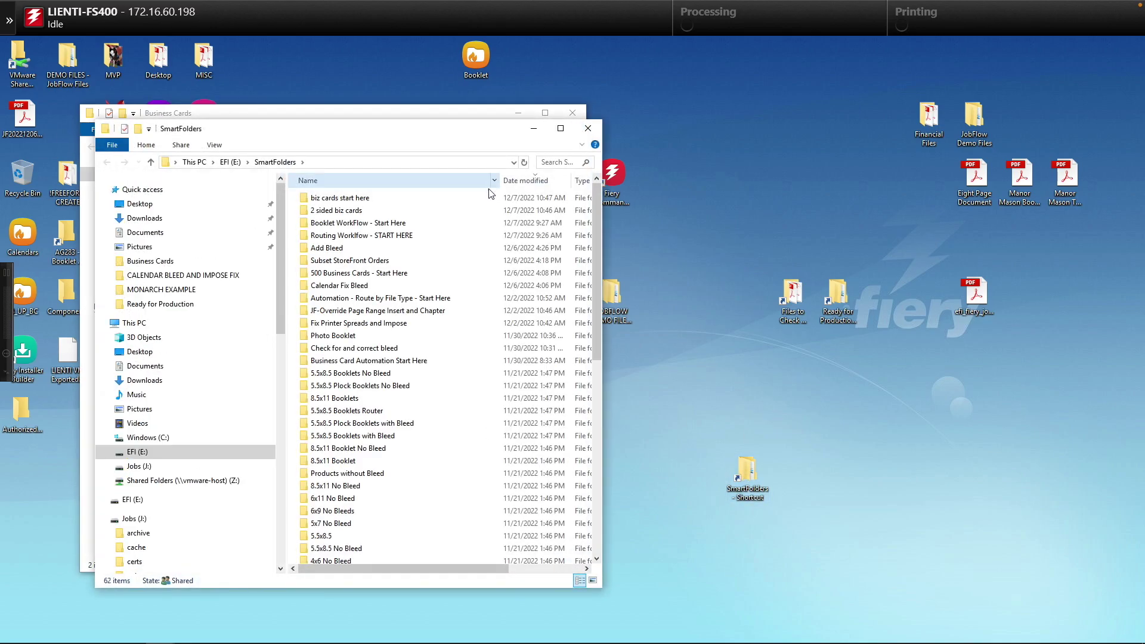
left_click(374, 199)
double_click(374, 199)
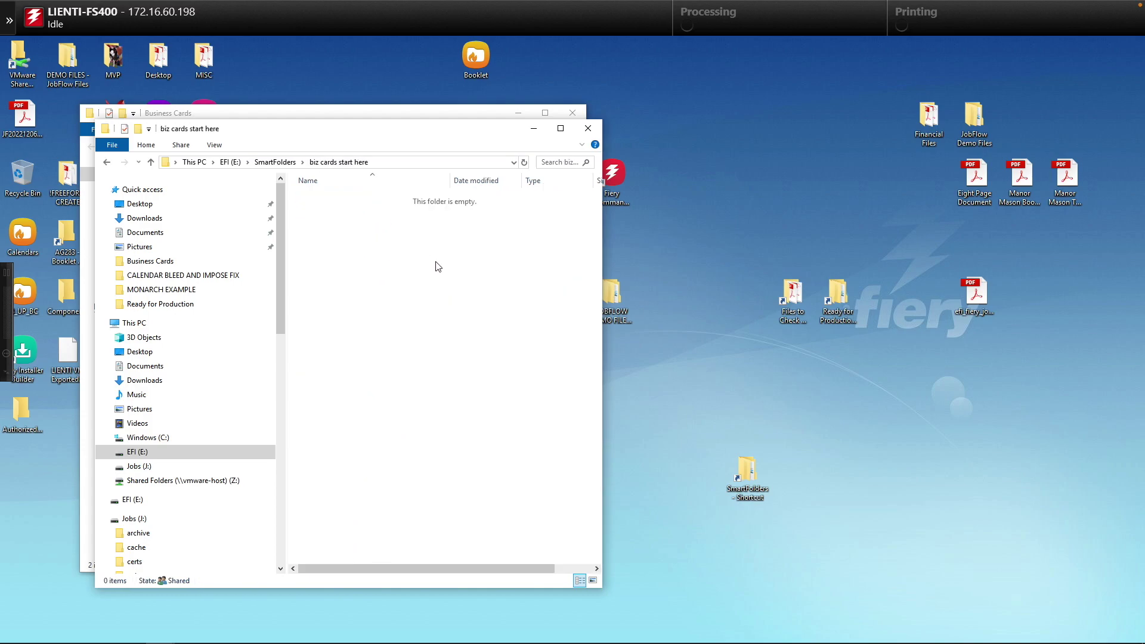
key("ctrl+v")
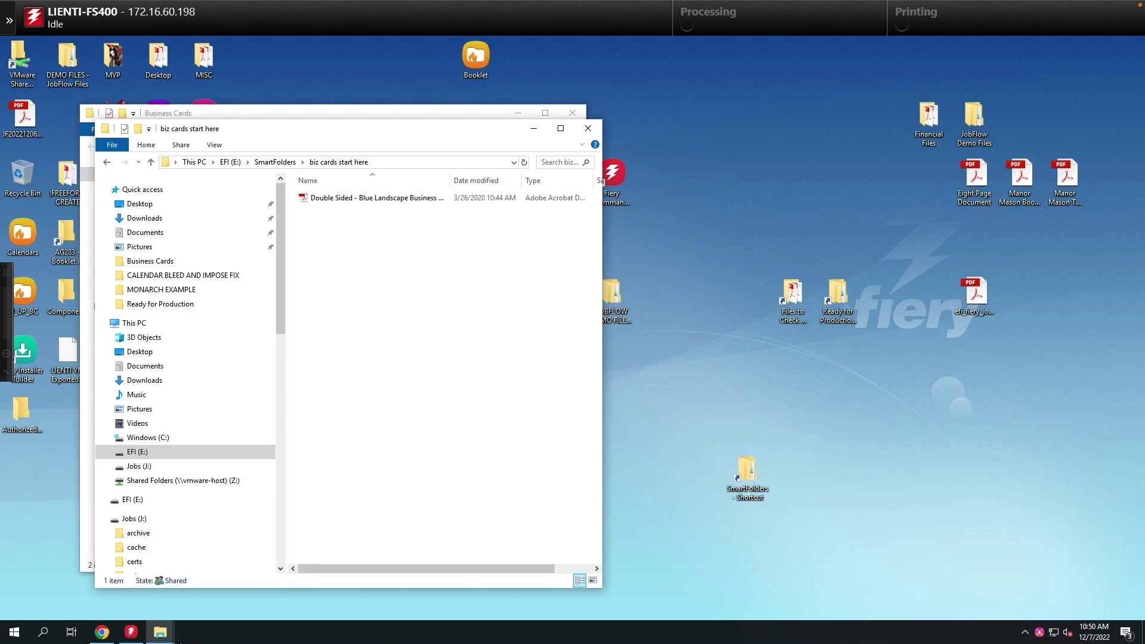
Review both held business card jobs in Command WorkStation, then preview the single-sided job's 24-up sheet.
left_click(133, 632)
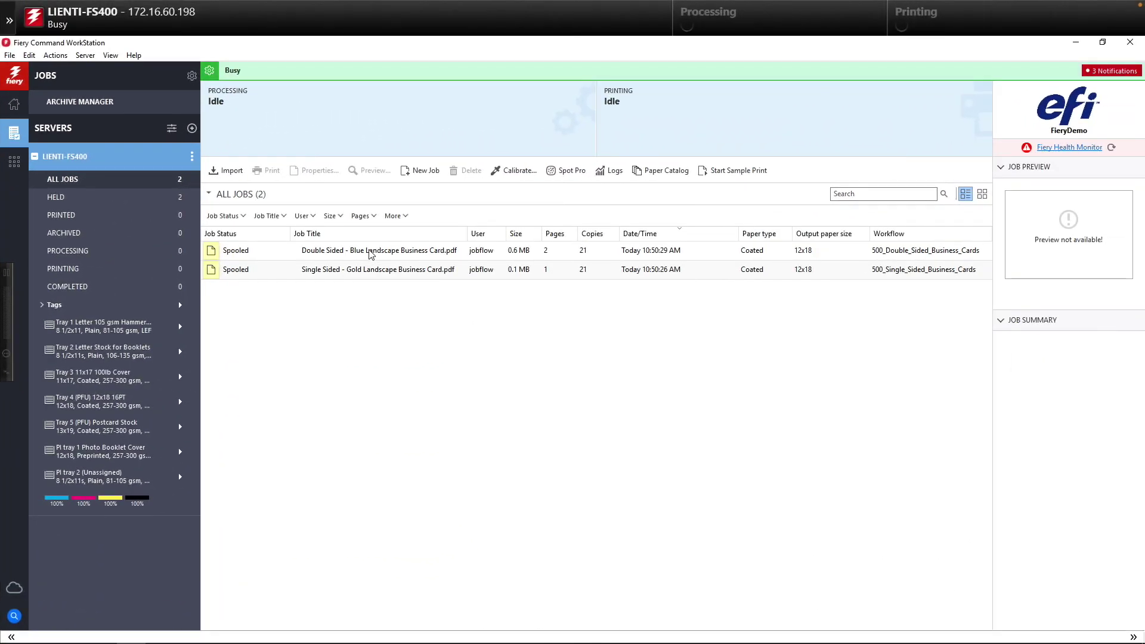
left_click(370, 253)
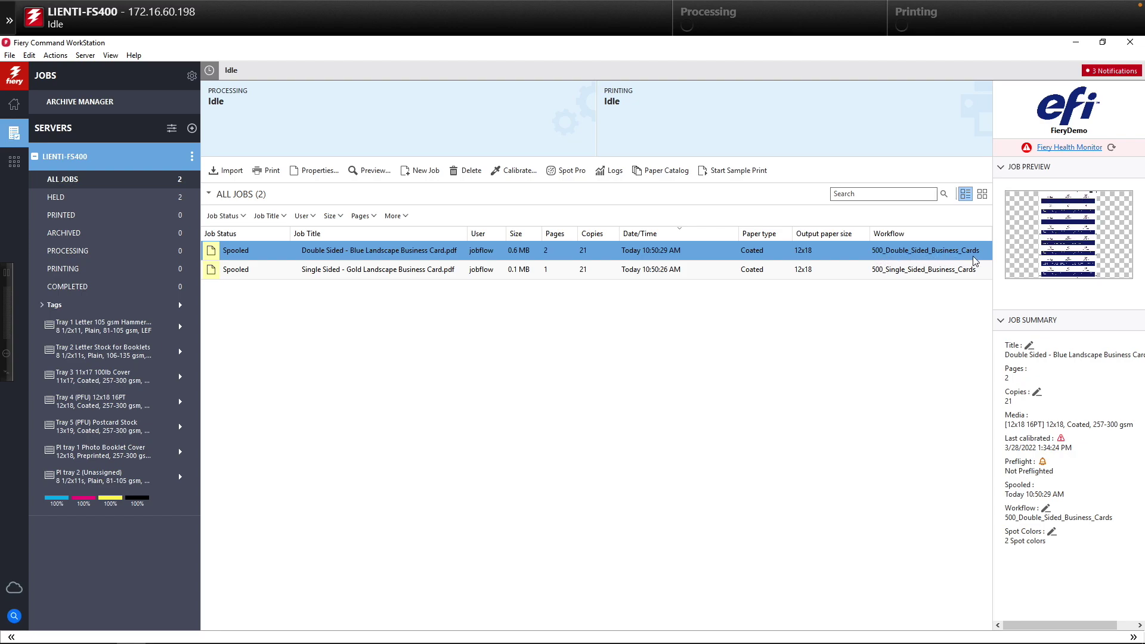
left_click(377, 271)
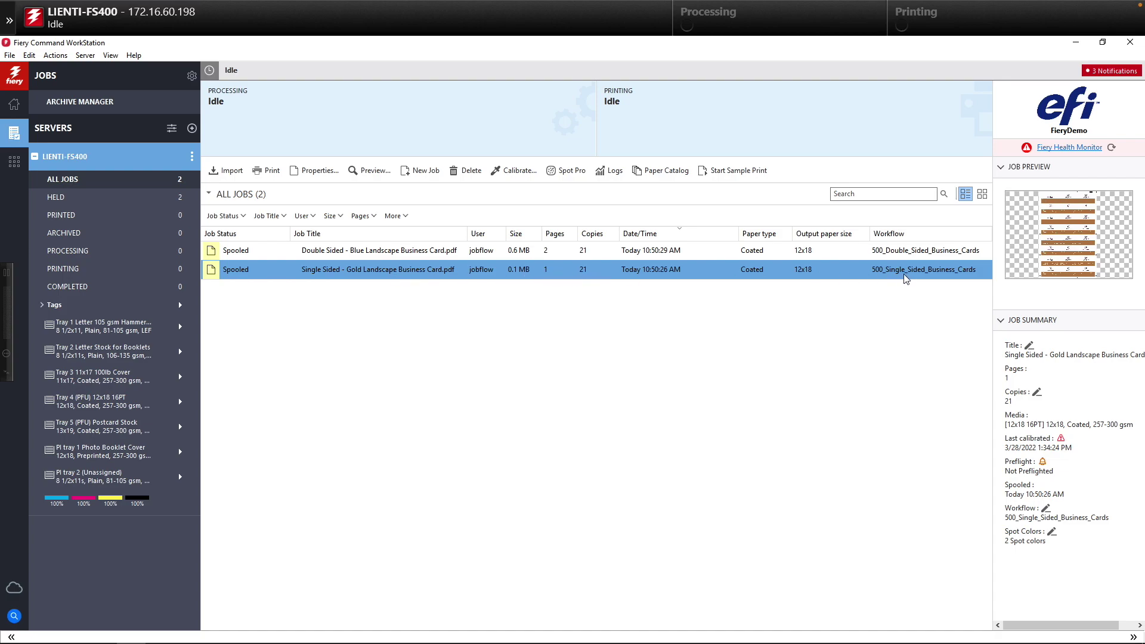
left_click(1067, 233)
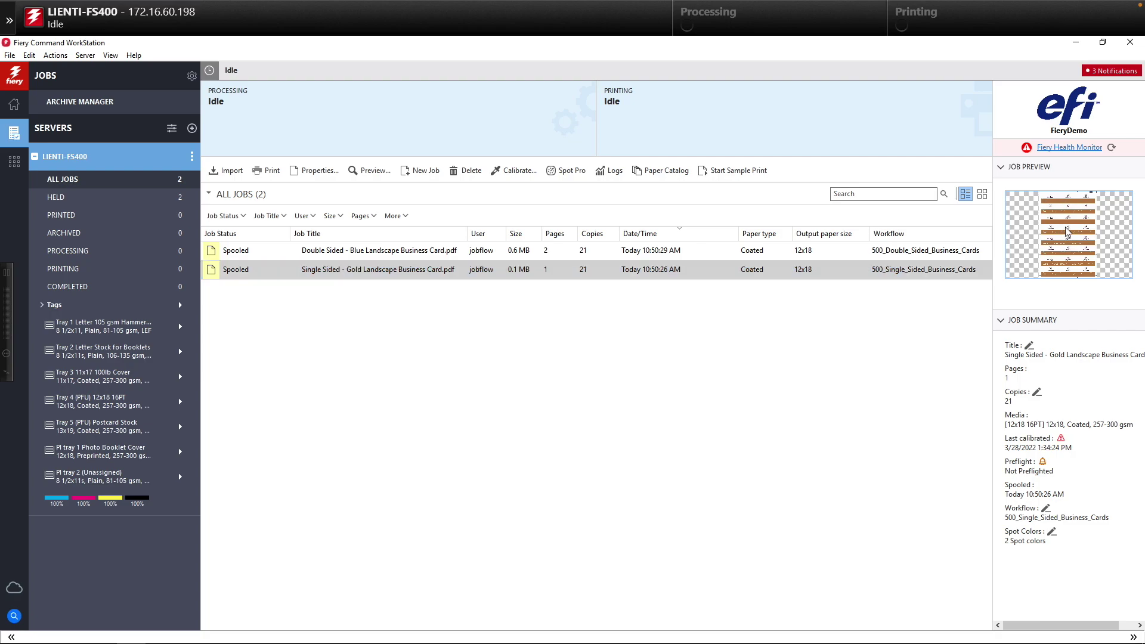